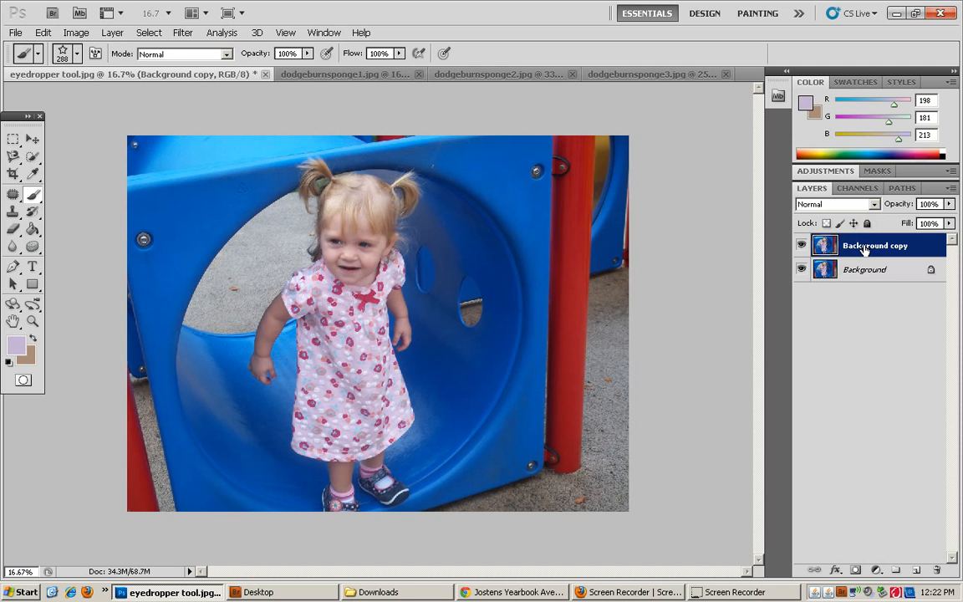
- Sample the dark pink from the dress and add horizontal text with the child's name and "2nd Birthday" over the lower-right slide area
click(33, 178)
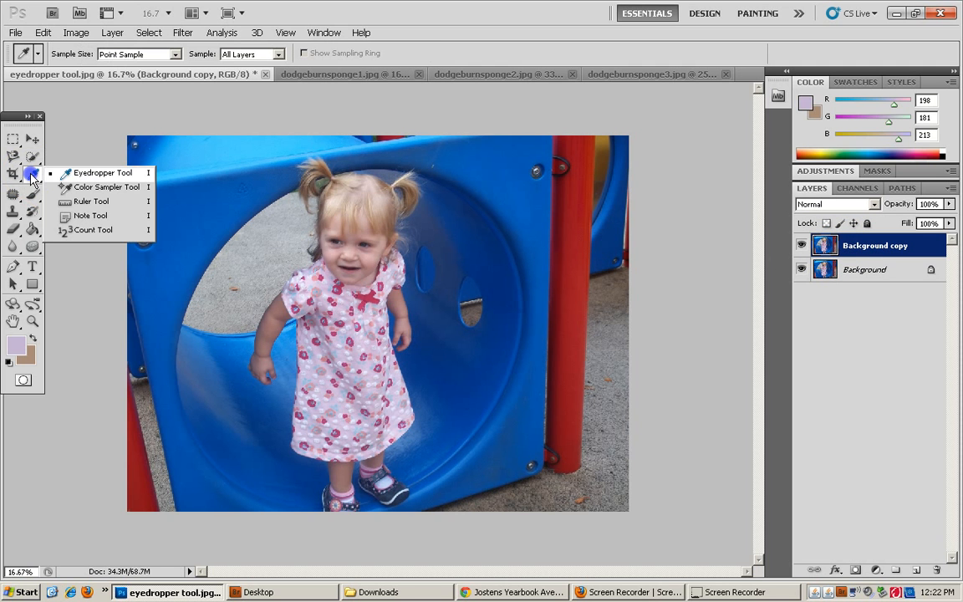
click(361, 298)
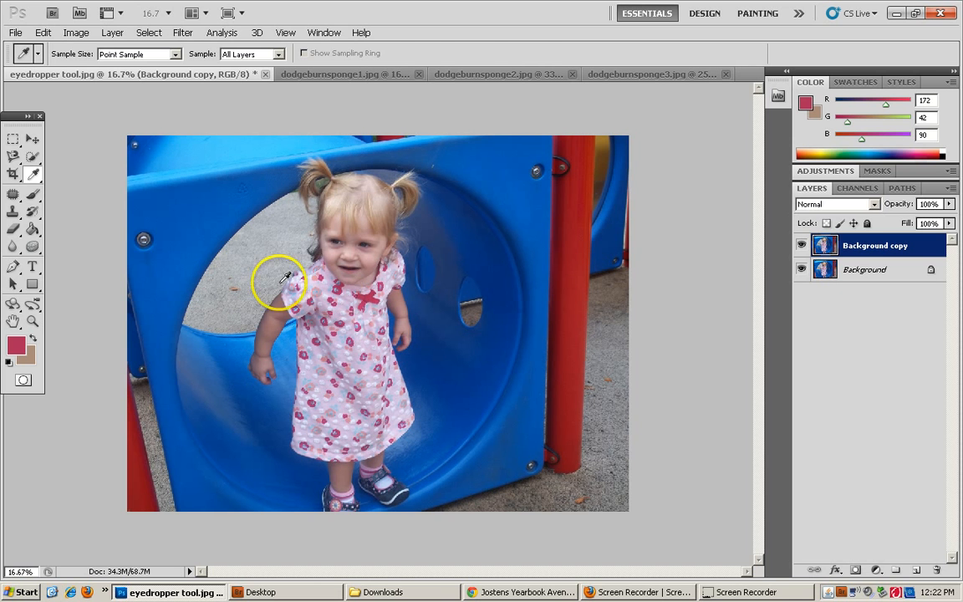
click(34, 266)
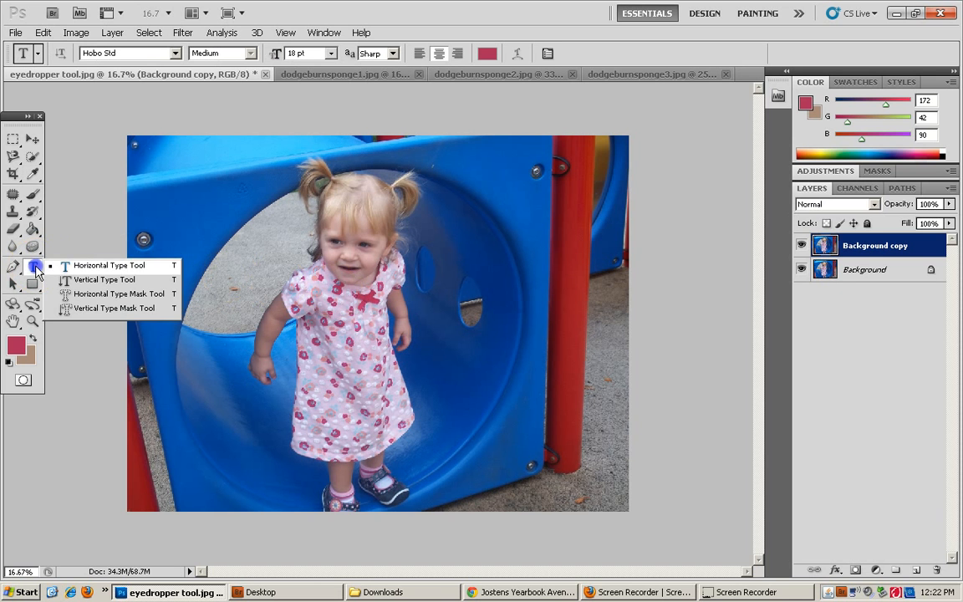
click(104, 265)
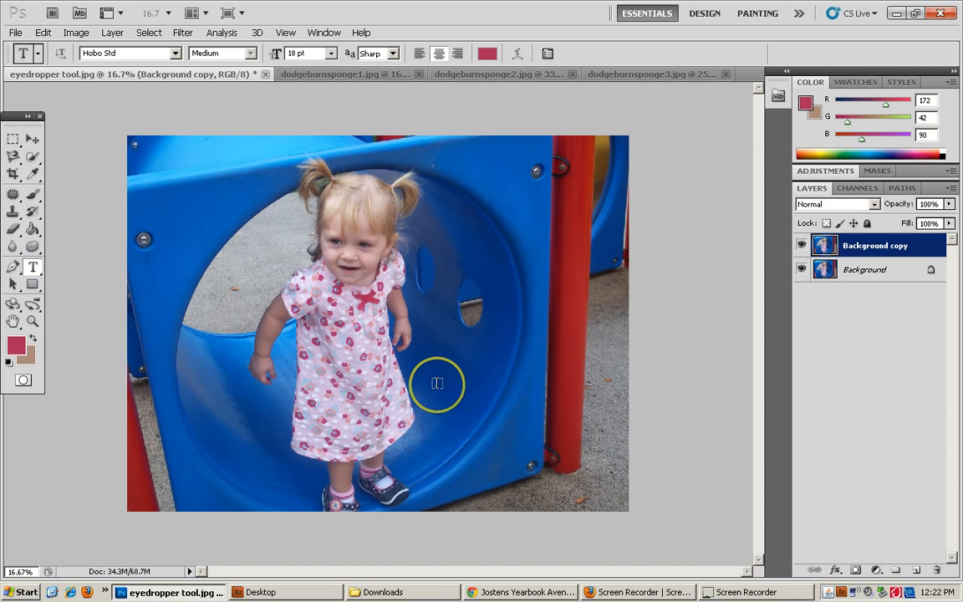
mouse_move(436, 383)
mouse_down()
mouse_move(559, 452)
mouse_move(565, 469)
mouse_move(629, 469)
mouse_move(436, 385)
mouse_up()
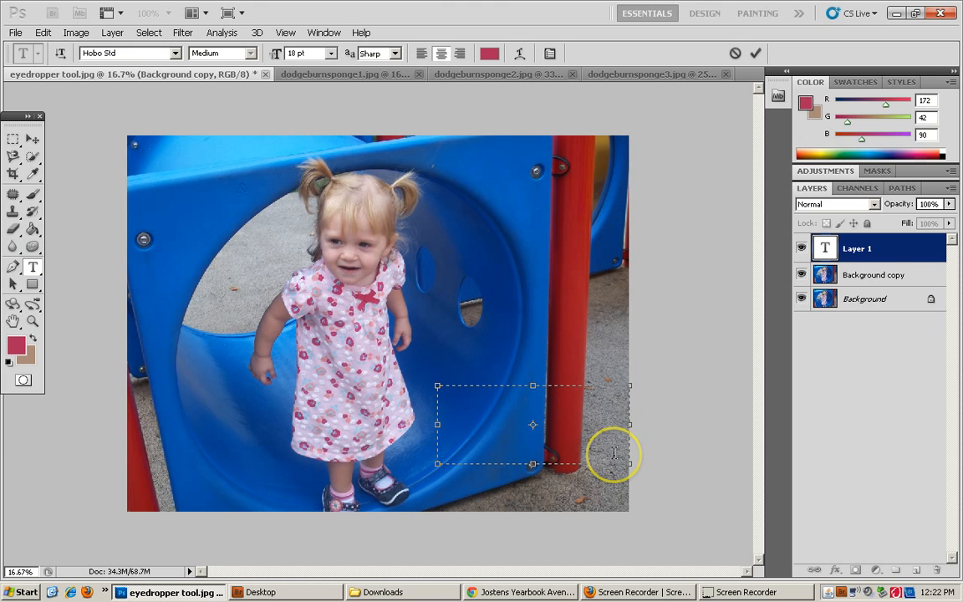
text(Josie's)
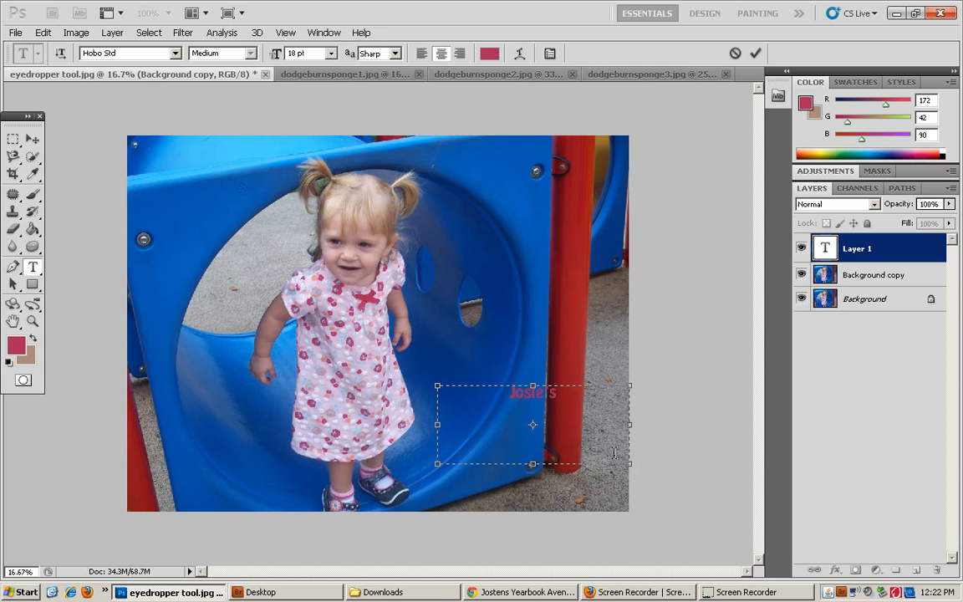
text( 2nd Bir)
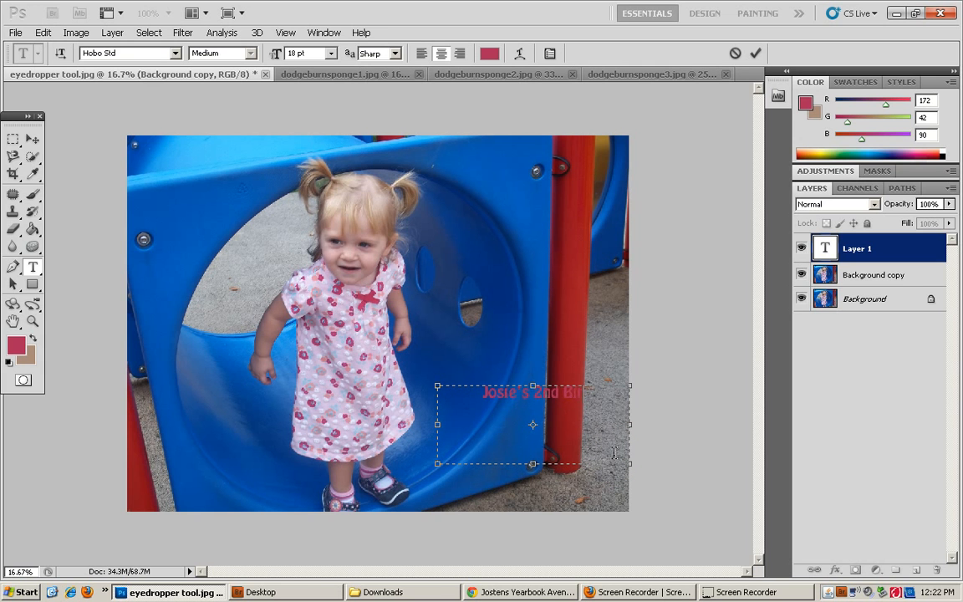
text(thday)
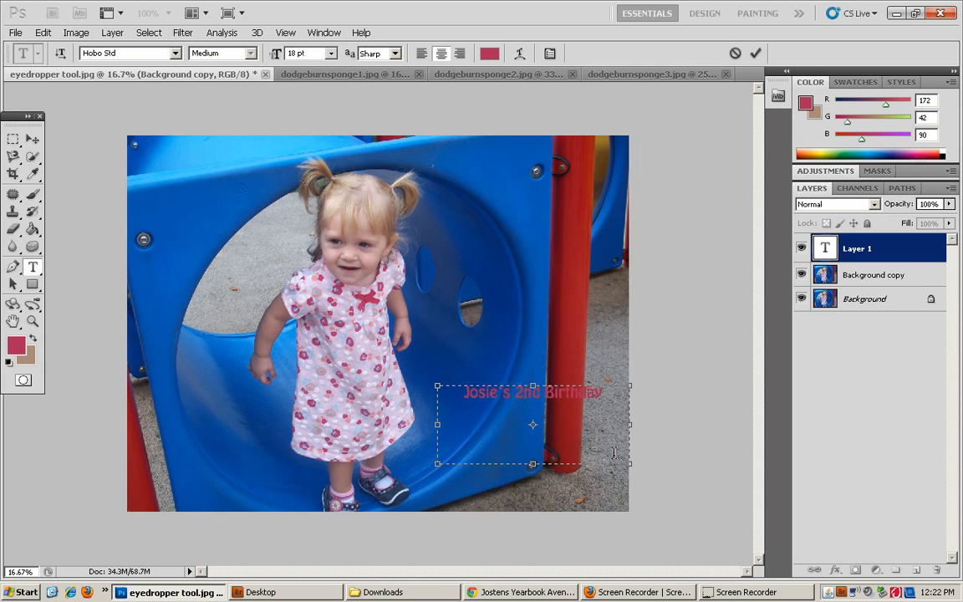
- Move the birthday text to the upper-left area of the photo, beside the girl's head
click(33, 140)
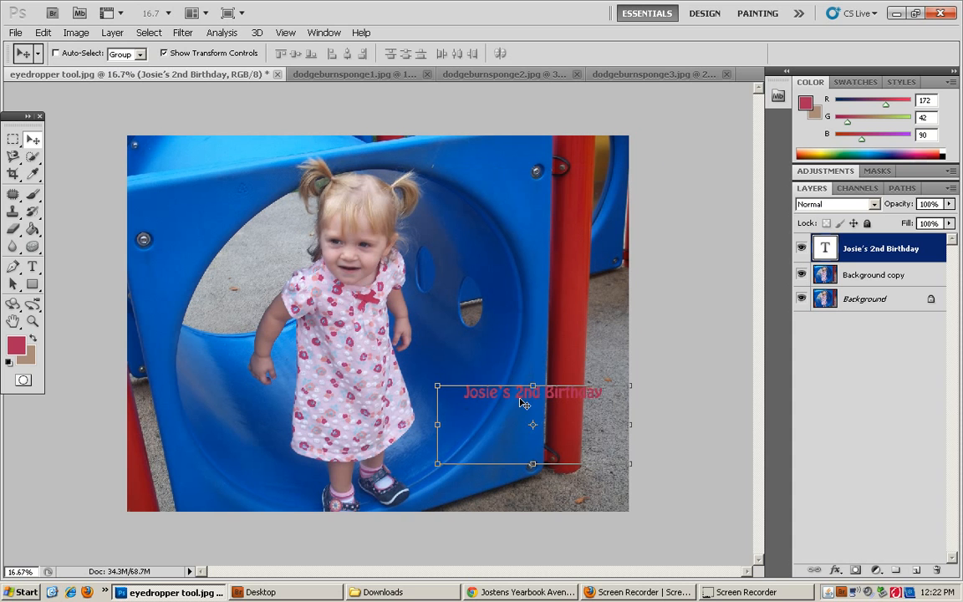
drag(522, 402, 192, 201)
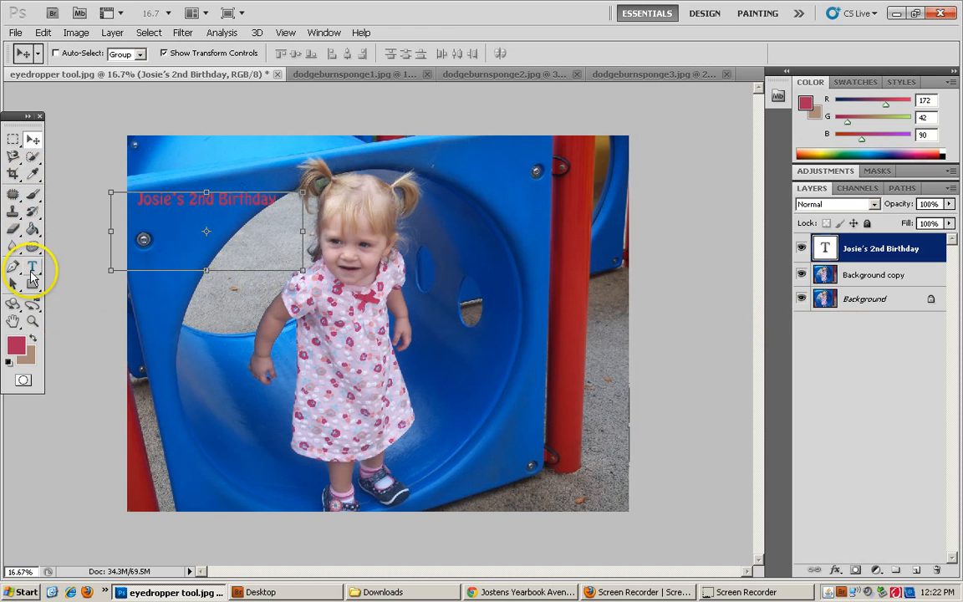
- Add a second horizontal text box reading "at Goddard School" over the lower-right part of the photo
click(31, 268)
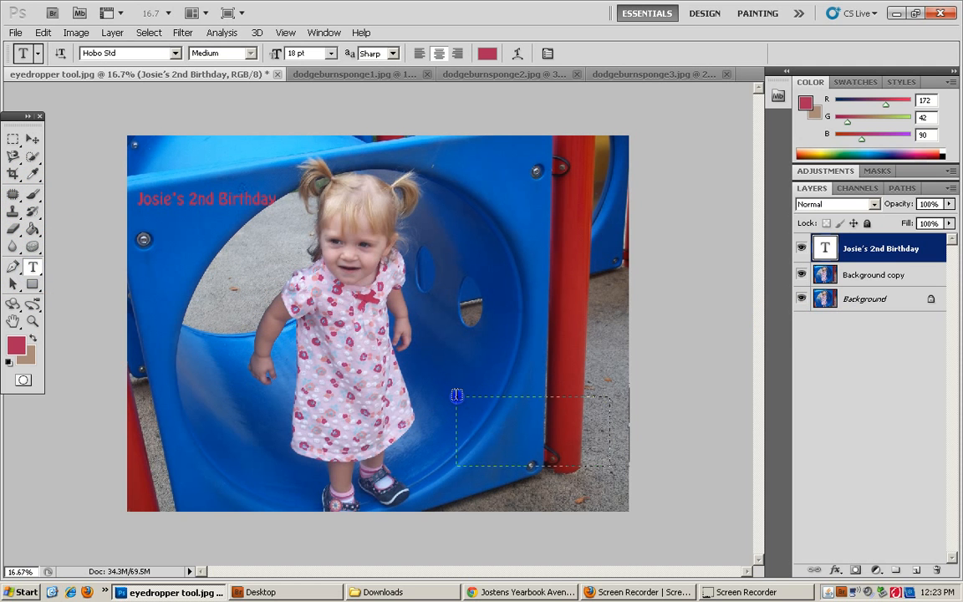
drag(456, 396, 534, 466)
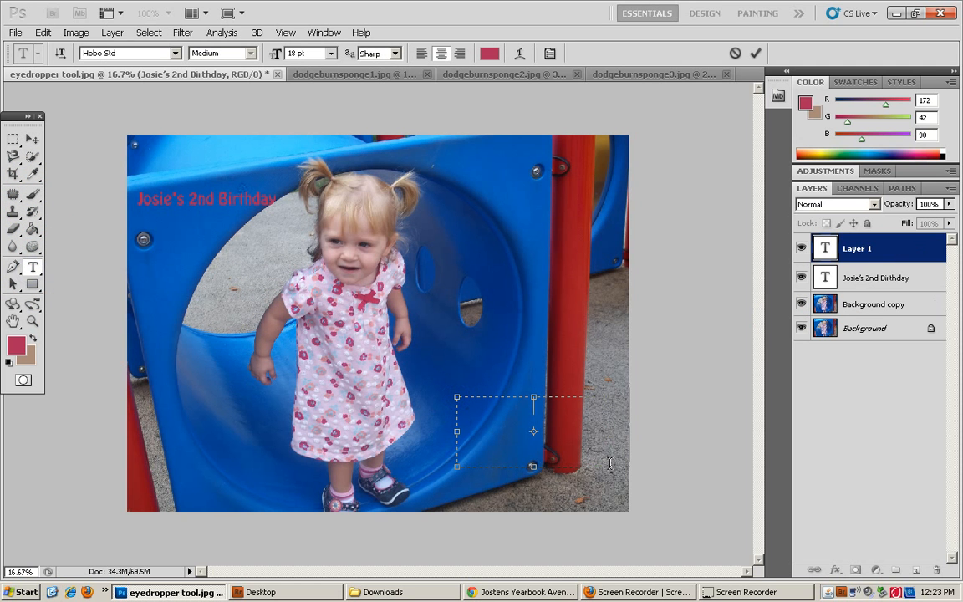
text(al Goddard)
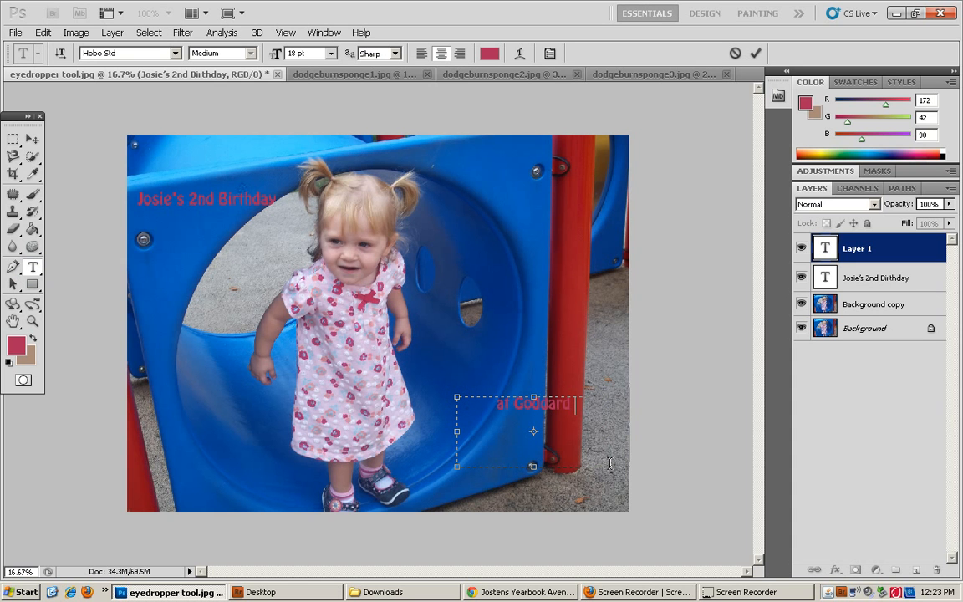
text( School)
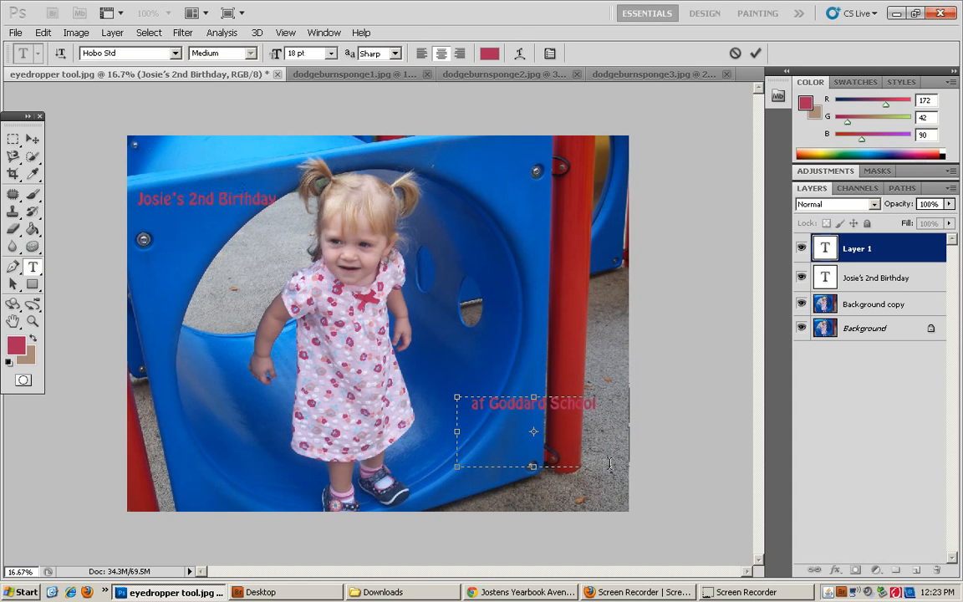
- Recolour the "at Goddard School" text with a light lavender sampled from the dress (RGB 210, 194, 223) and commit it
triple_click(594, 405)
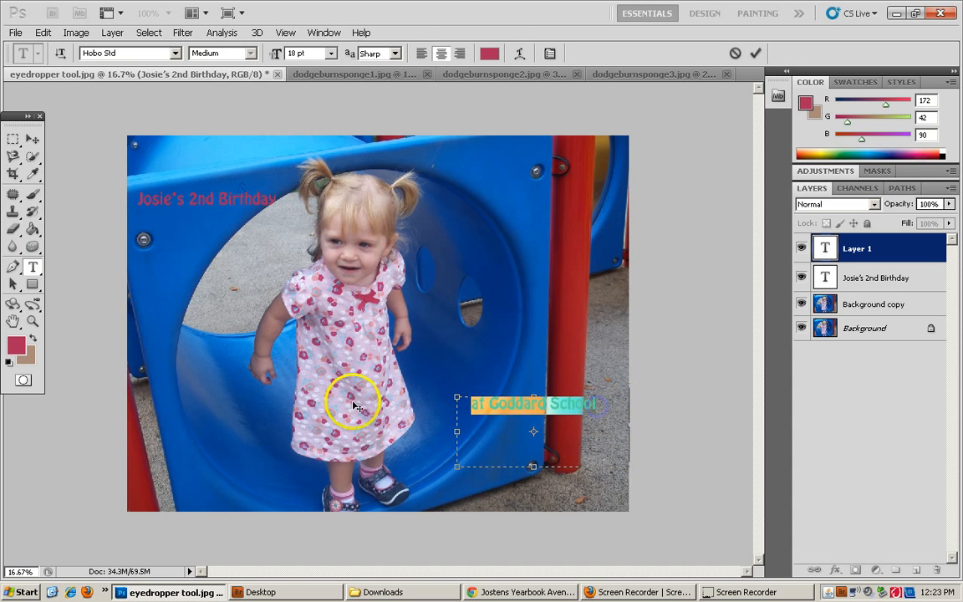
click(31, 173)
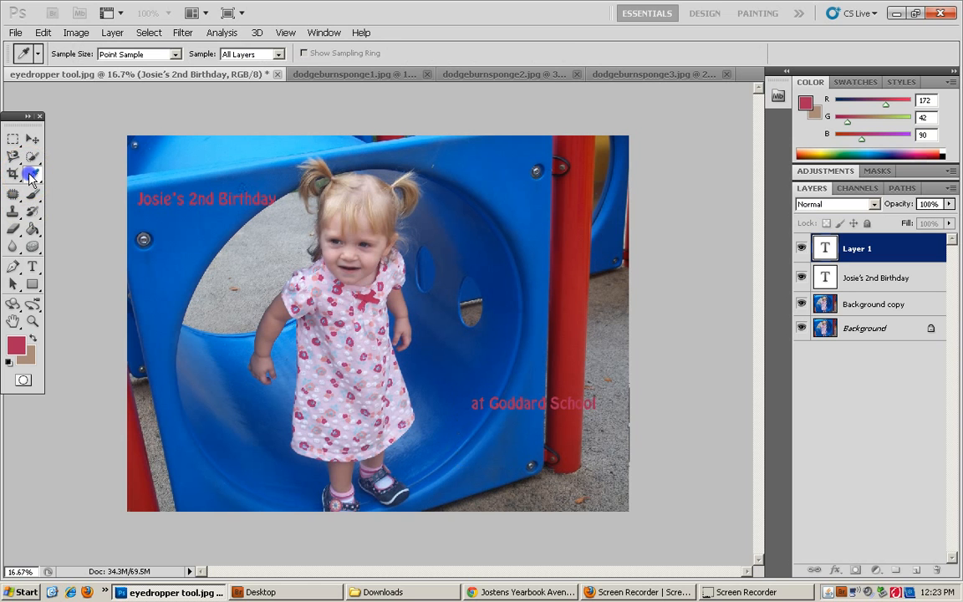
click(361, 351)
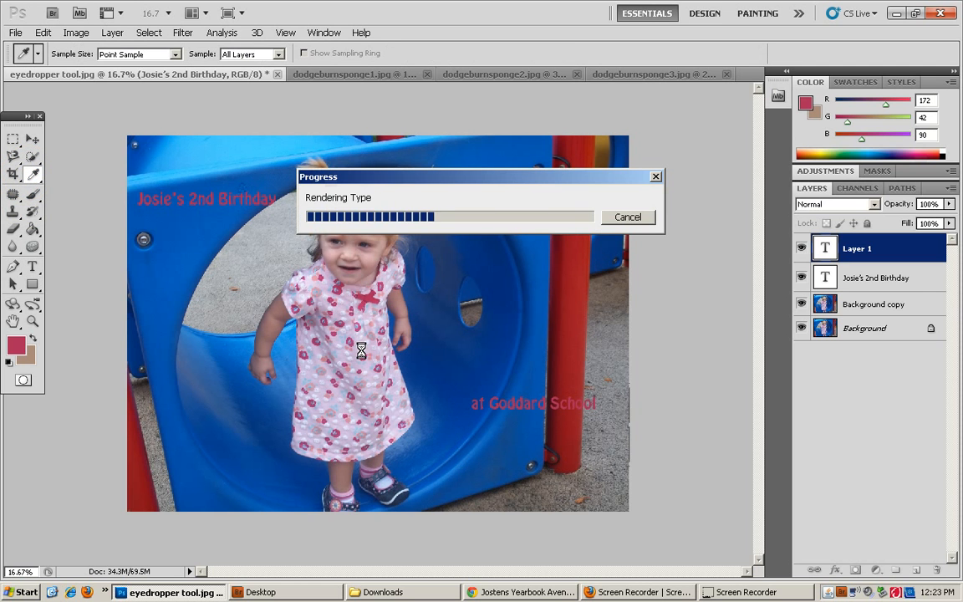
click(325, 310)
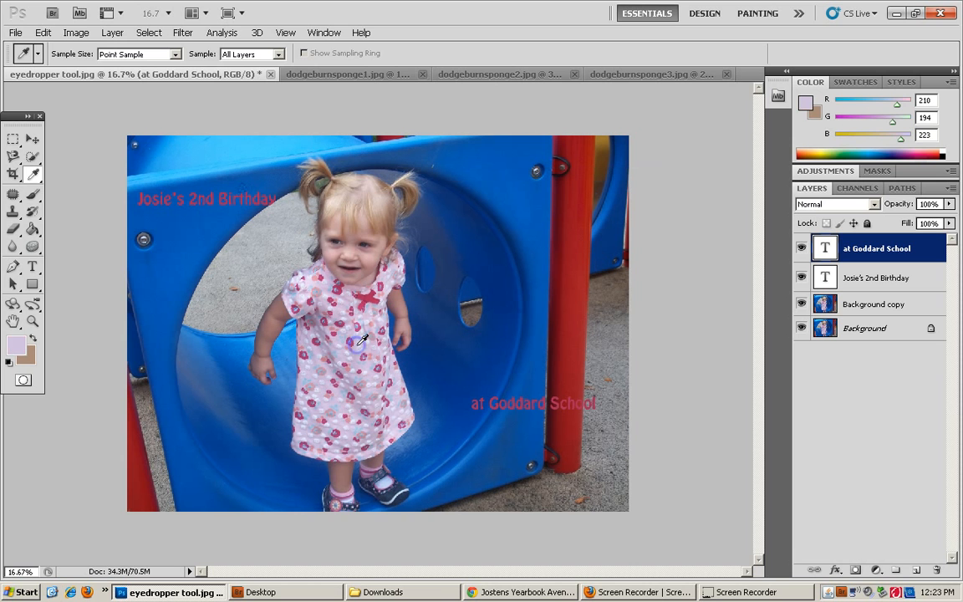
click(35, 271)
drag(552, 409, 472, 372)
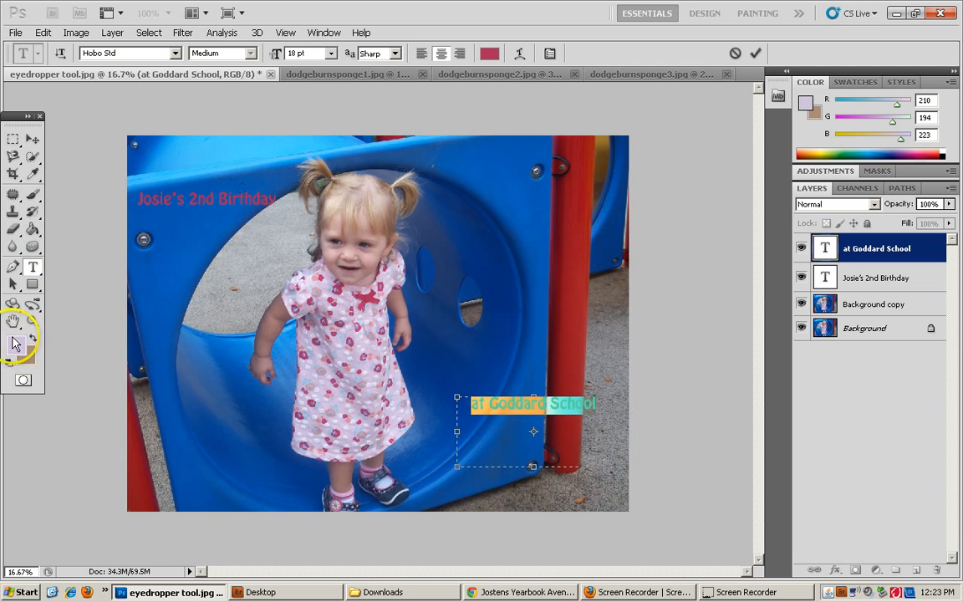
click(14, 345)
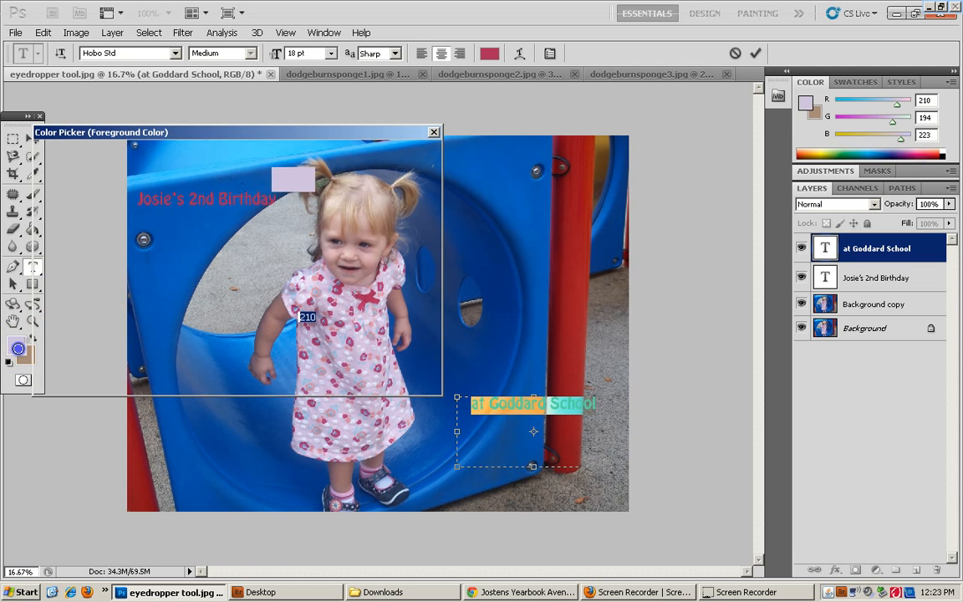
click(383, 159)
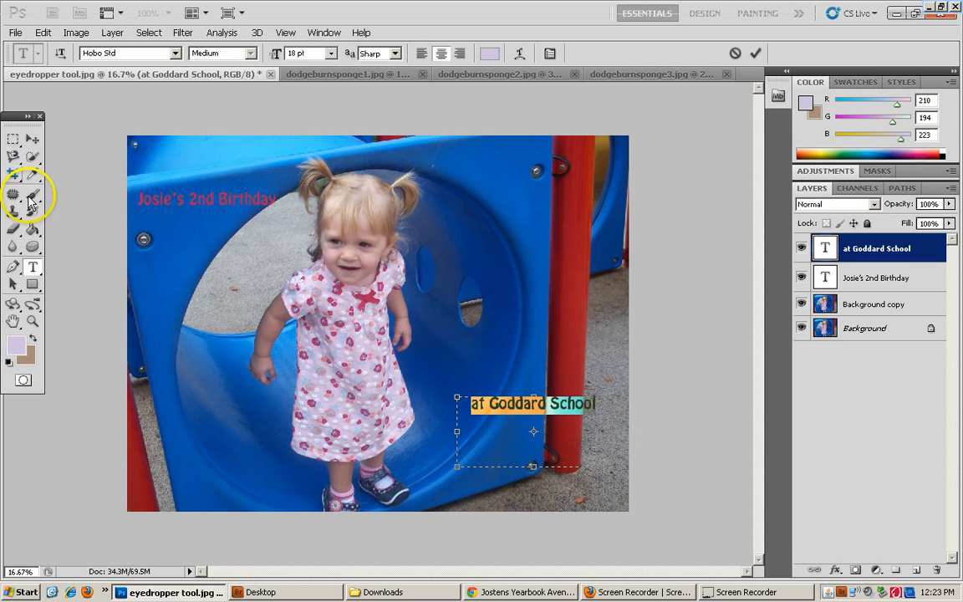
click(33, 141)
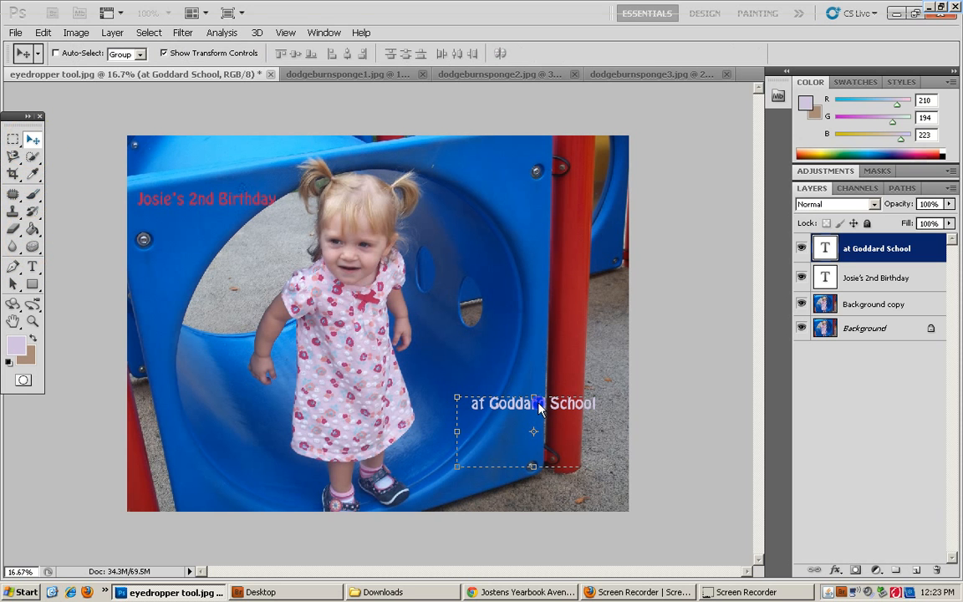
key(ctrl+t)
drag(534, 397, 533, 429)
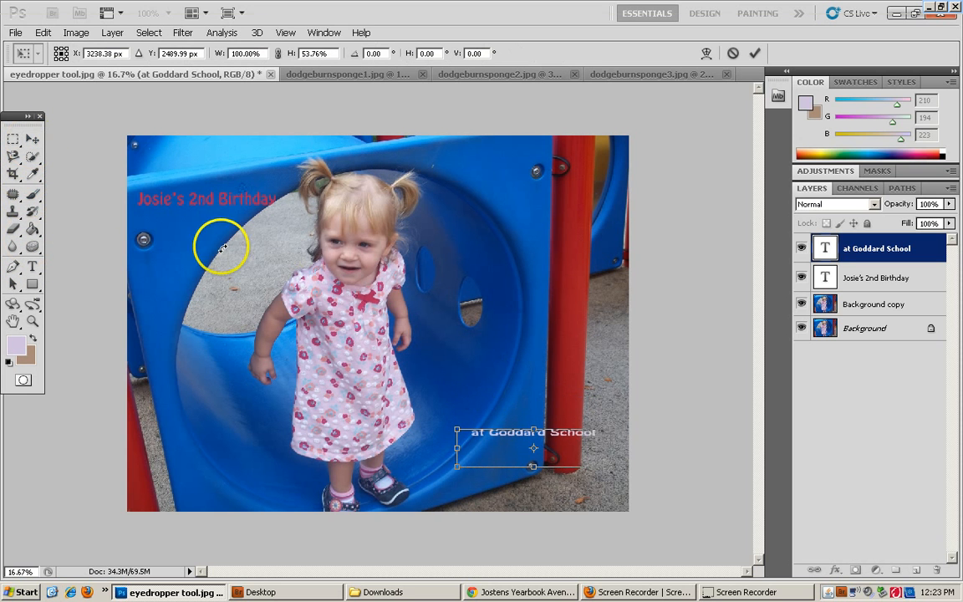
click(39, 147)
click(435, 229)
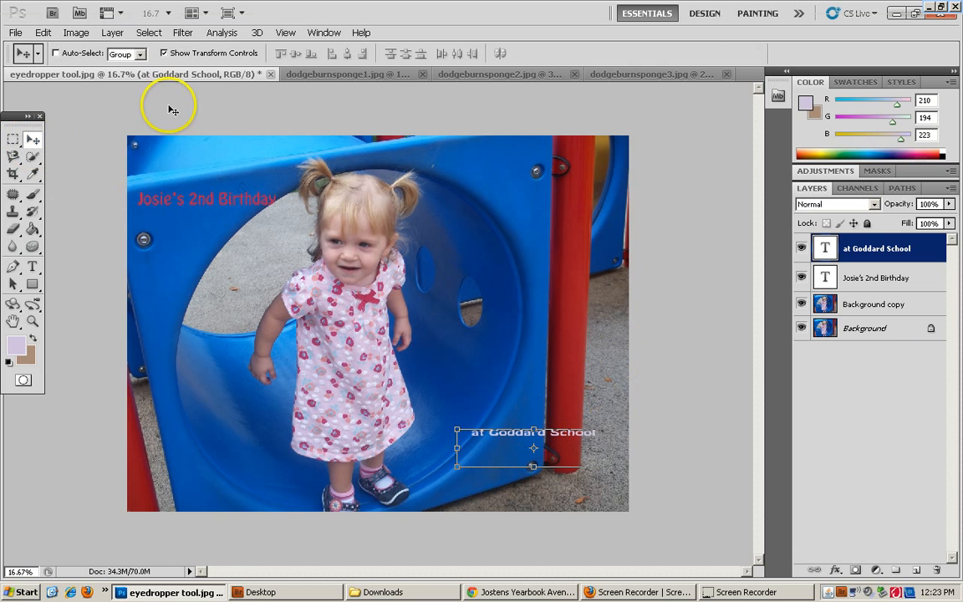
click(43, 33)
click(47, 46)
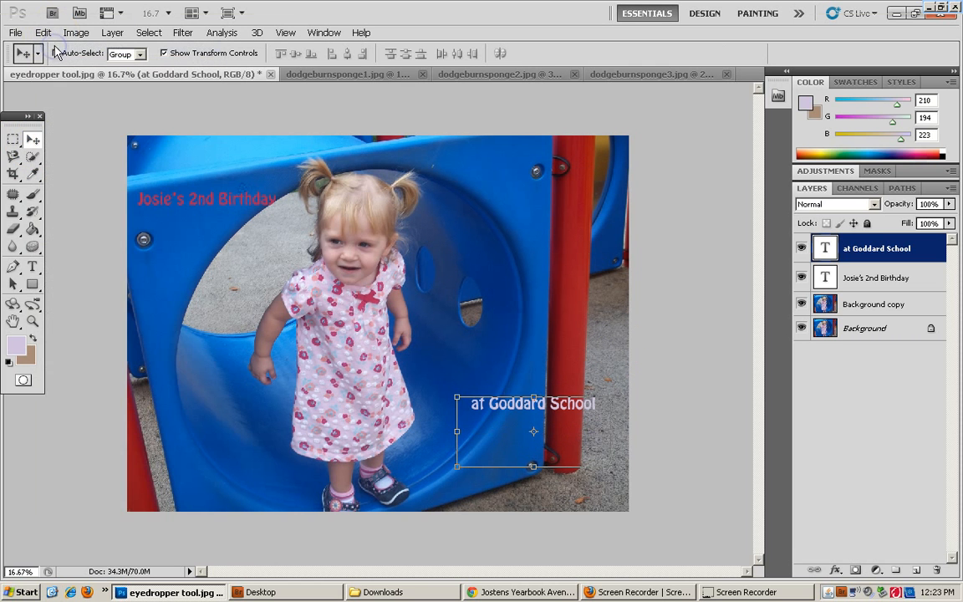
- Move the "at Goddard School" text down toward the lower-right corner of the photo
drag(509, 404, 527, 447)
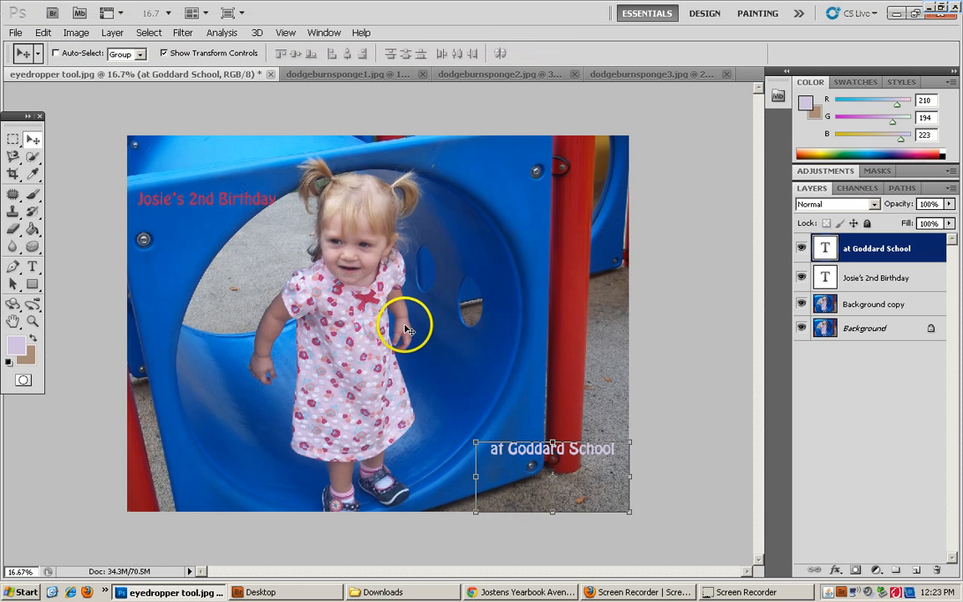
- Set up the Brush tool with the outlined star tip at a size of 257 px
click(34, 197)
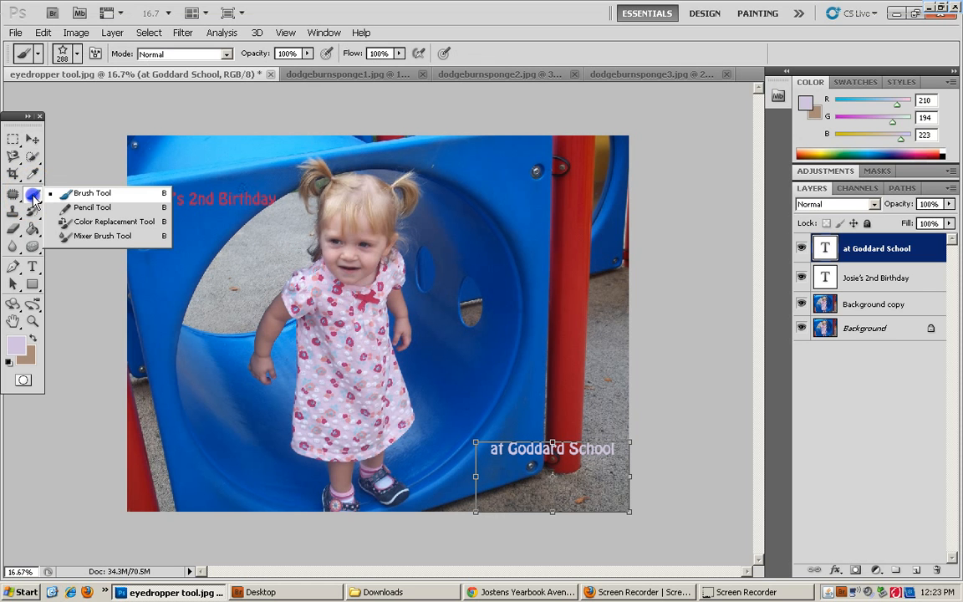
click(74, 193)
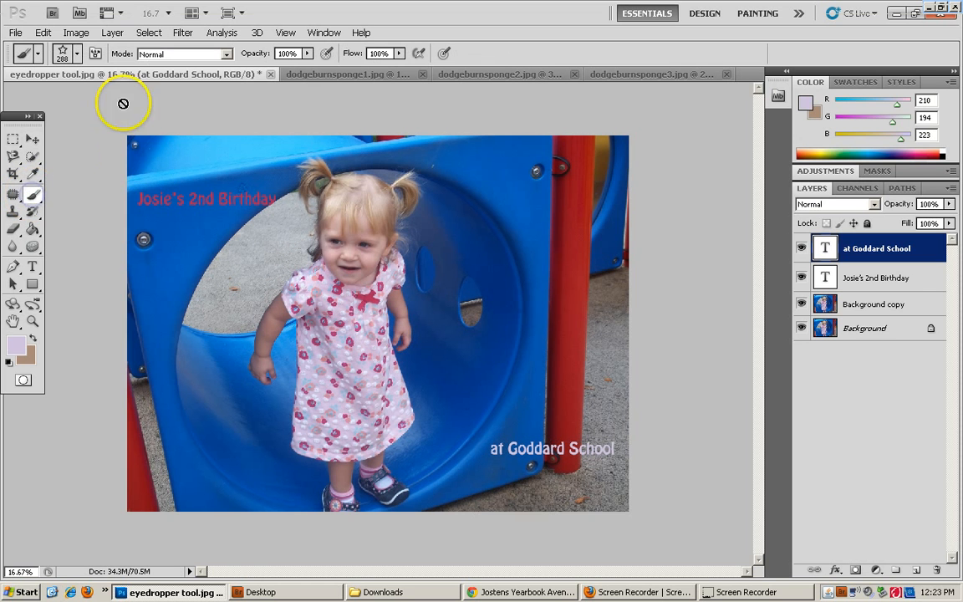
click(77, 55)
click(171, 190)
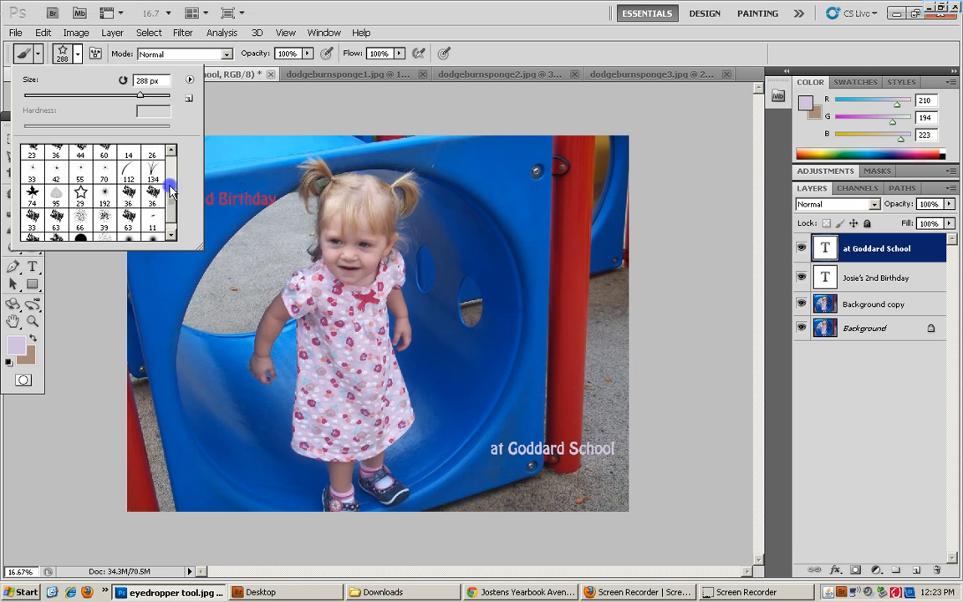
mouse_move(171, 191)
mouse_down()
mouse_move(168, 154)
mouse_move(170, 225)
mouse_up()
click(190, 79)
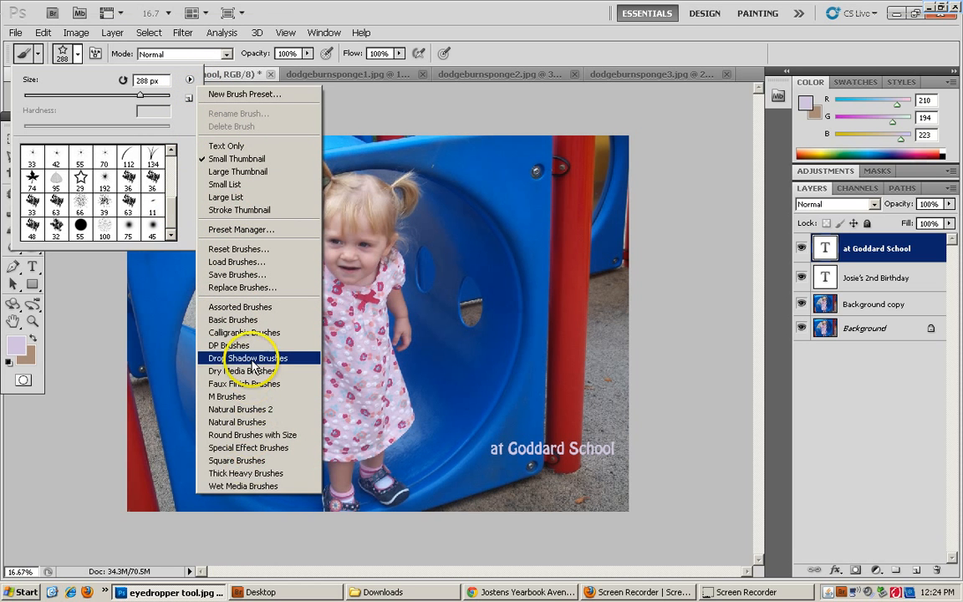
click(169, 213)
drag(168, 196, 173, 209)
click(78, 179)
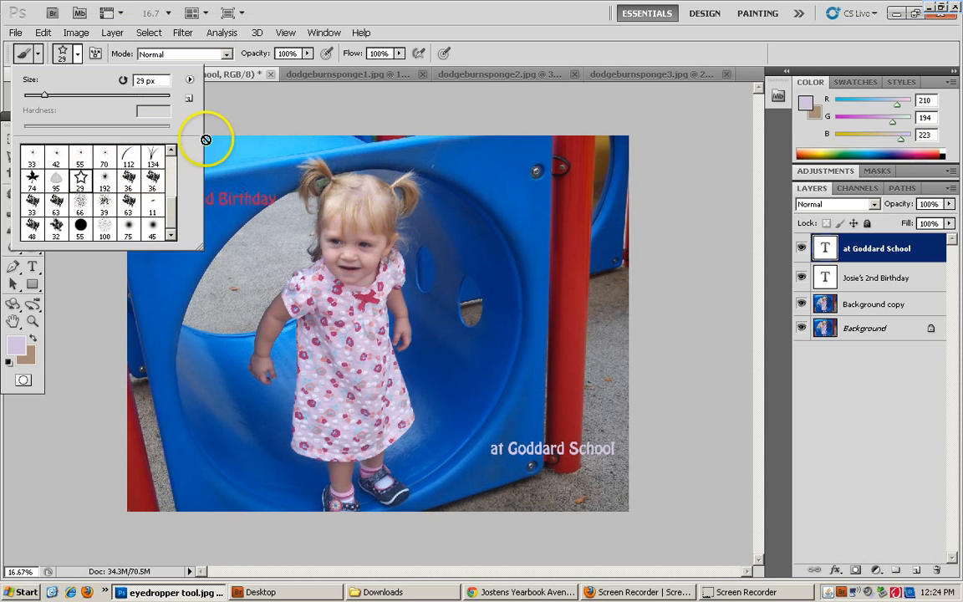
drag(44, 94, 138, 94)
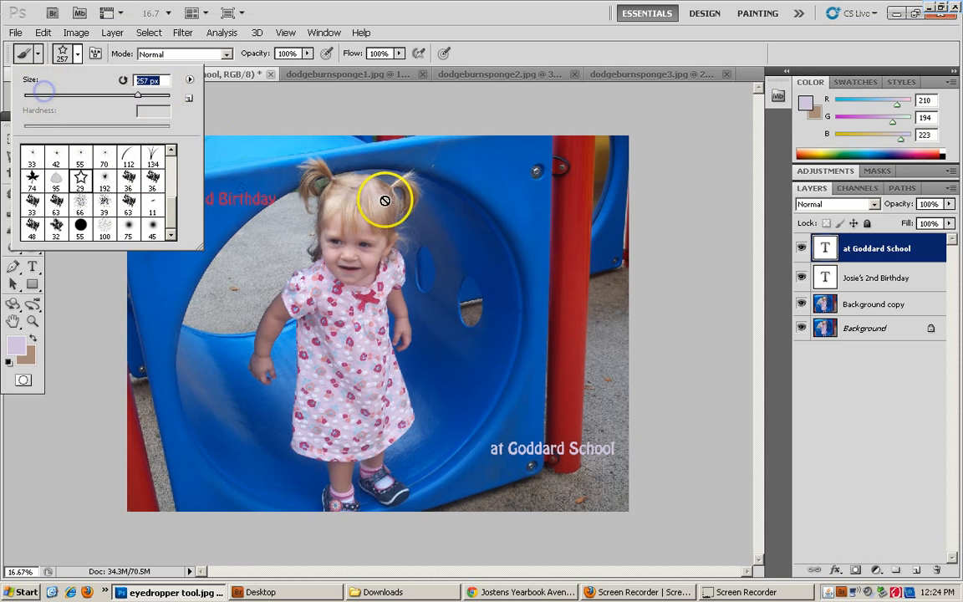
click(209, 96)
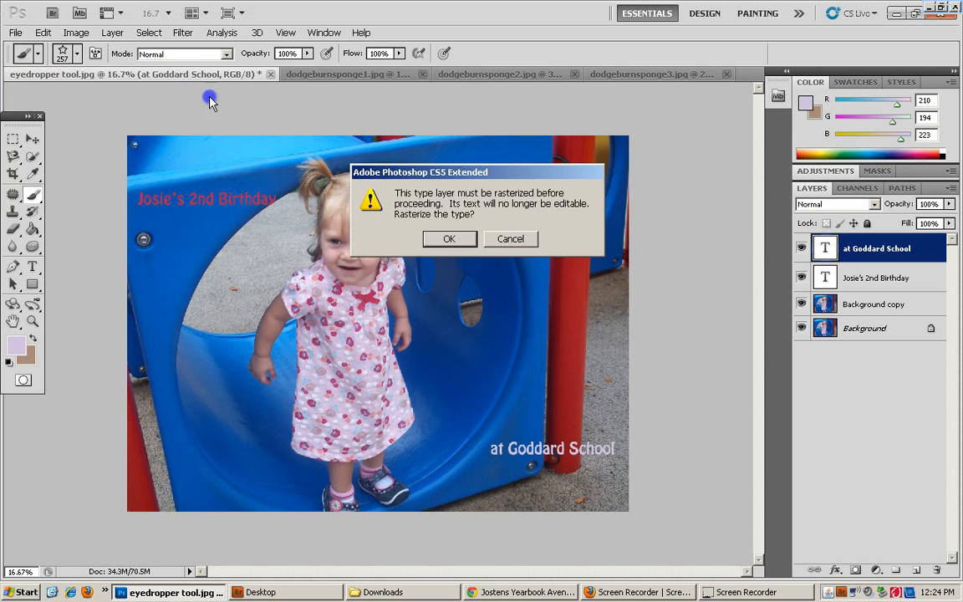
click(530, 239)
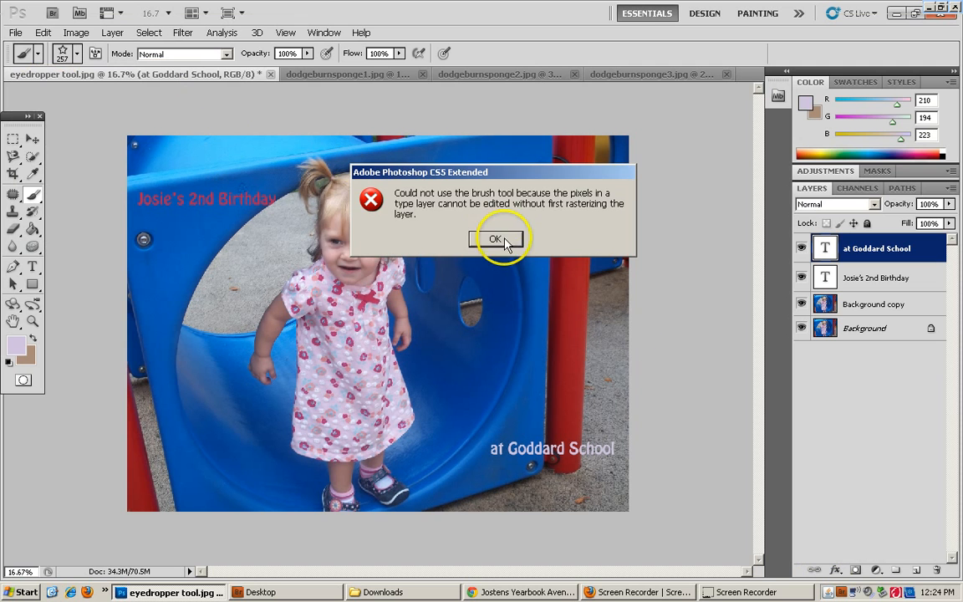
click(500, 238)
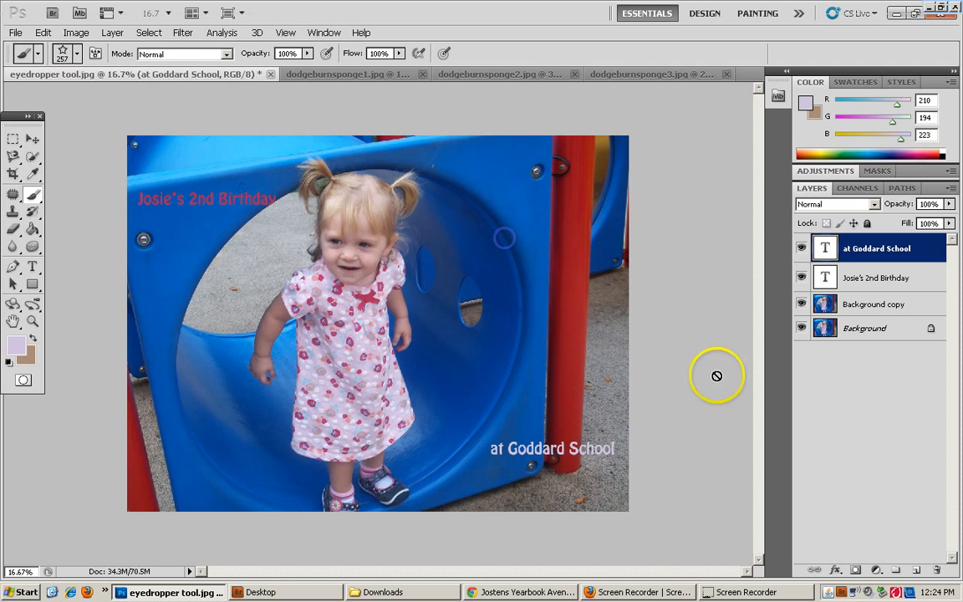
- Add a new layer above the text and brush scattered lavender stars over the photo's upper-right and lower-left corners
click(918, 572)
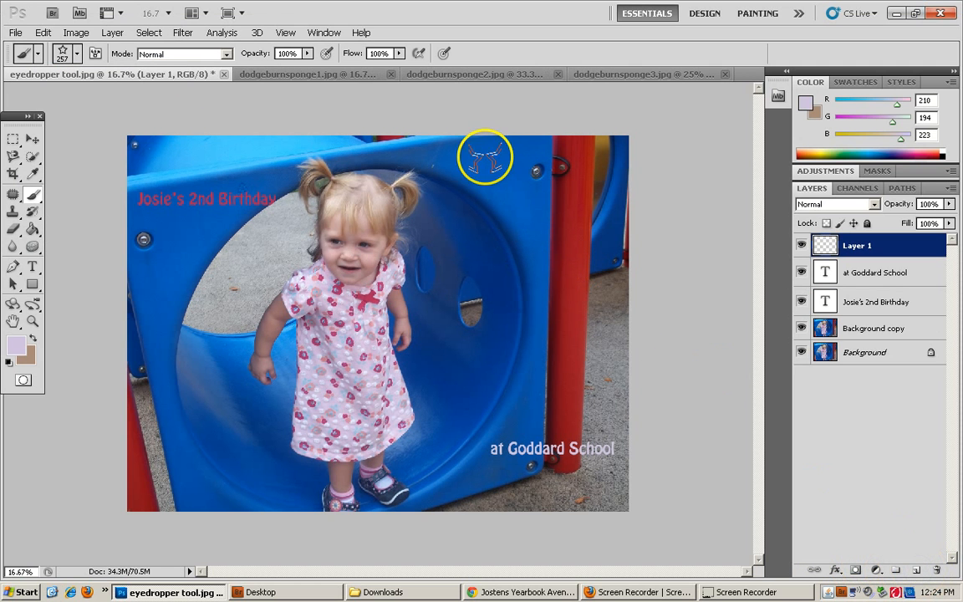
mouse_move(473, 151)
mouse_down()
mouse_move(505, 154)
mouse_move(594, 293)
mouse_up()
drag(138, 345, 171, 435)
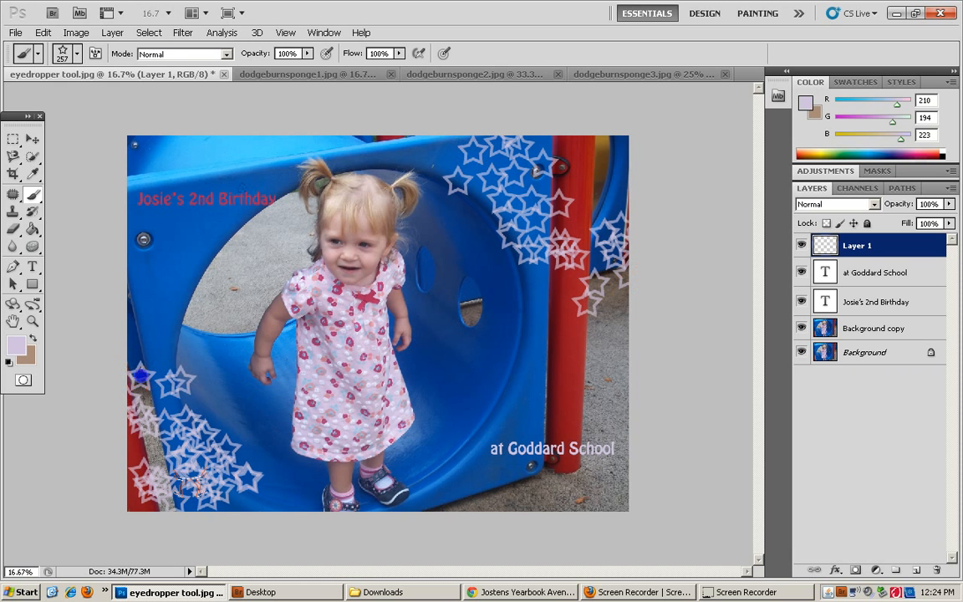
right_click(34, 194)
click(65, 194)
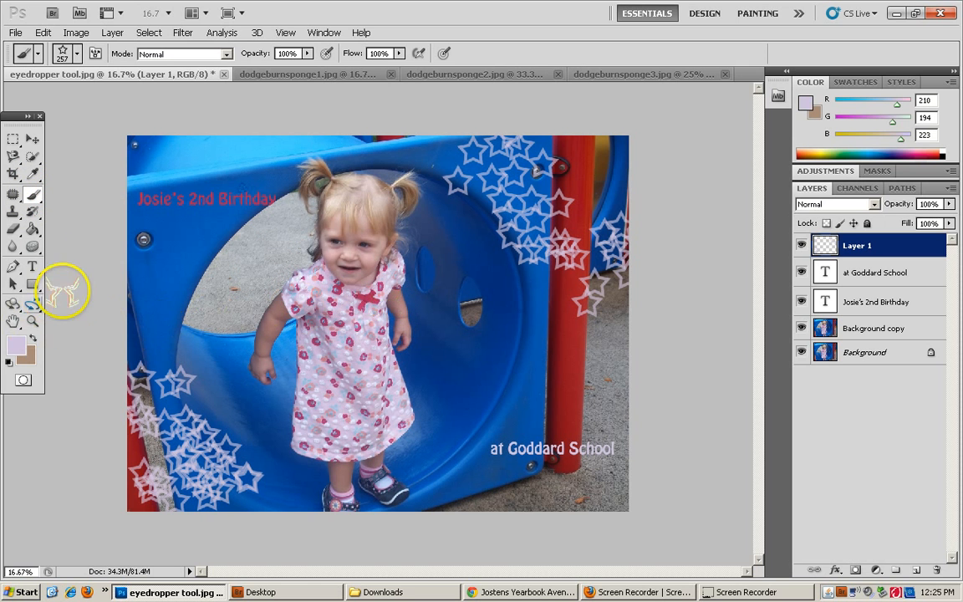
- Sample the crimson of the dress's bow (RGB 160, 32, 81) with the Eyedropper and return to the Brush tool
click(32, 173)
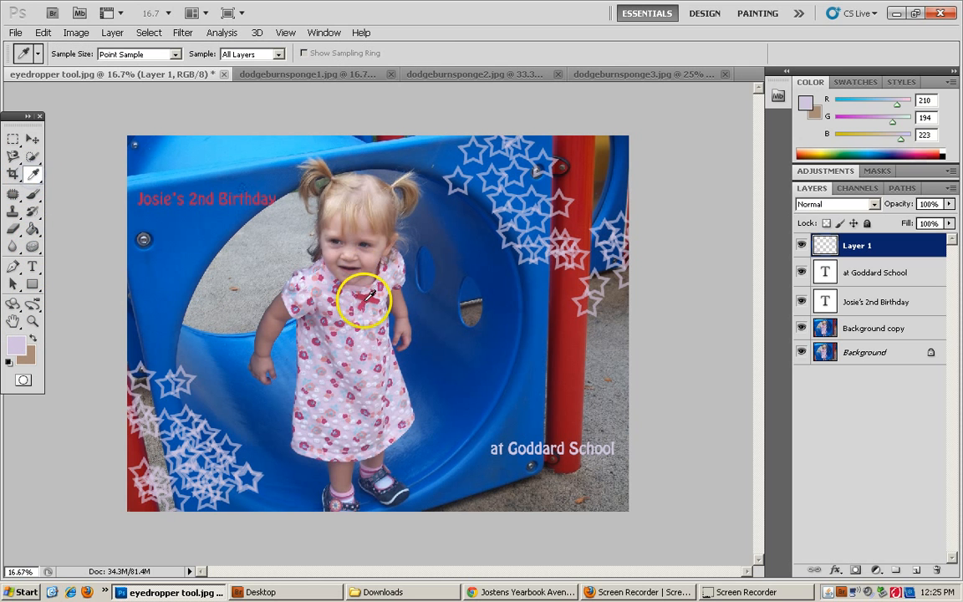
click(365, 302)
click(33, 194)
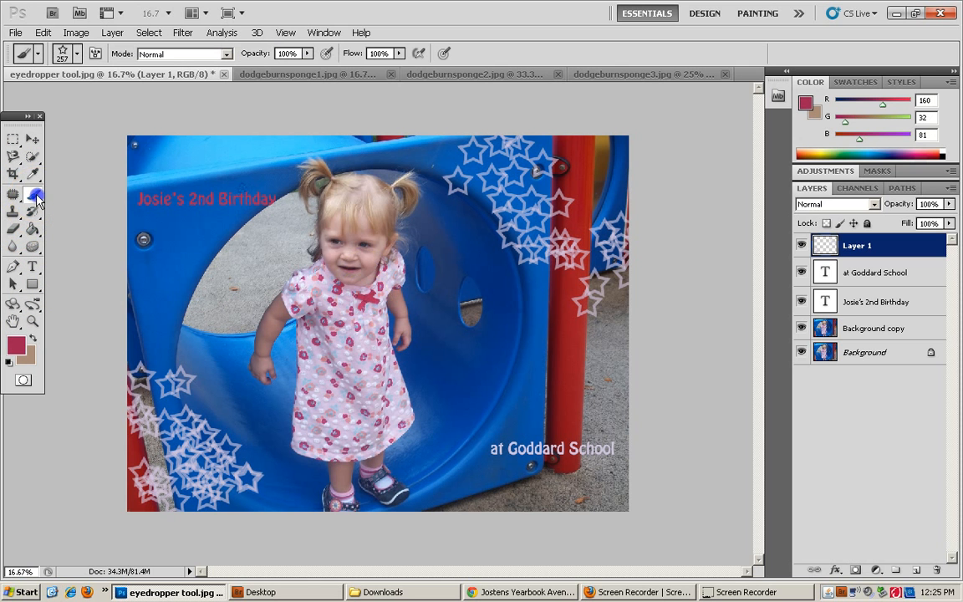
- Brush crimson stars among the lavender ones along the photo's left side and in its upper-right area
drag(130, 266, 229, 415)
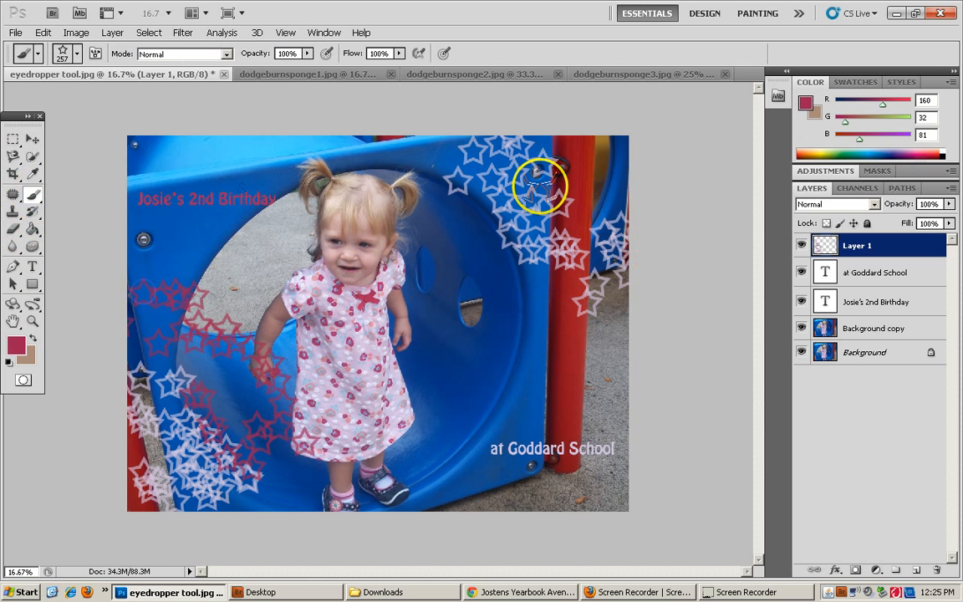
mouse_move(485, 157)
mouse_down()
mouse_move(478, 223)
mouse_move(509, 255)
mouse_move(583, 301)
mouse_up()
click(645, 294)
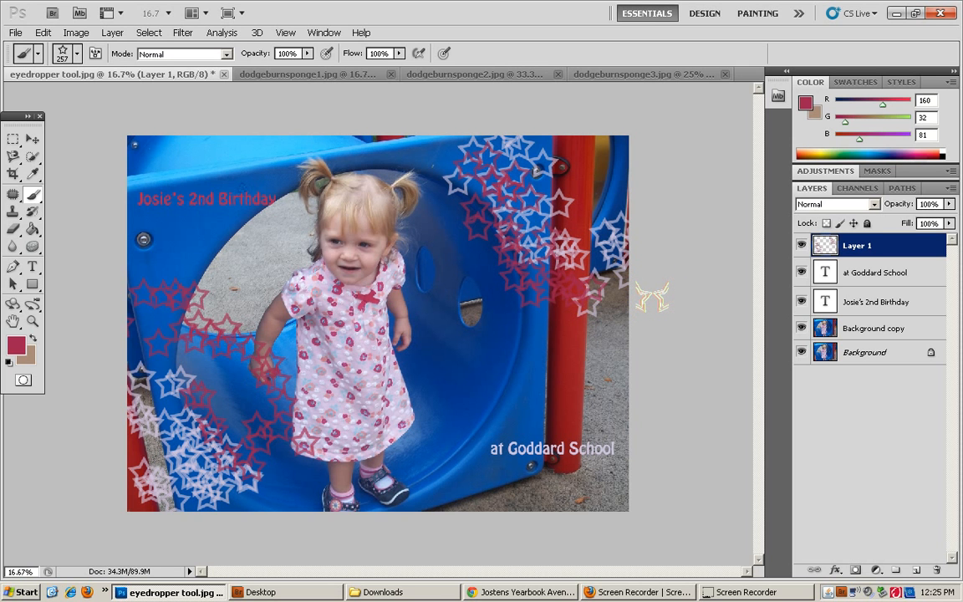
drag(249, 419, 185, 360)
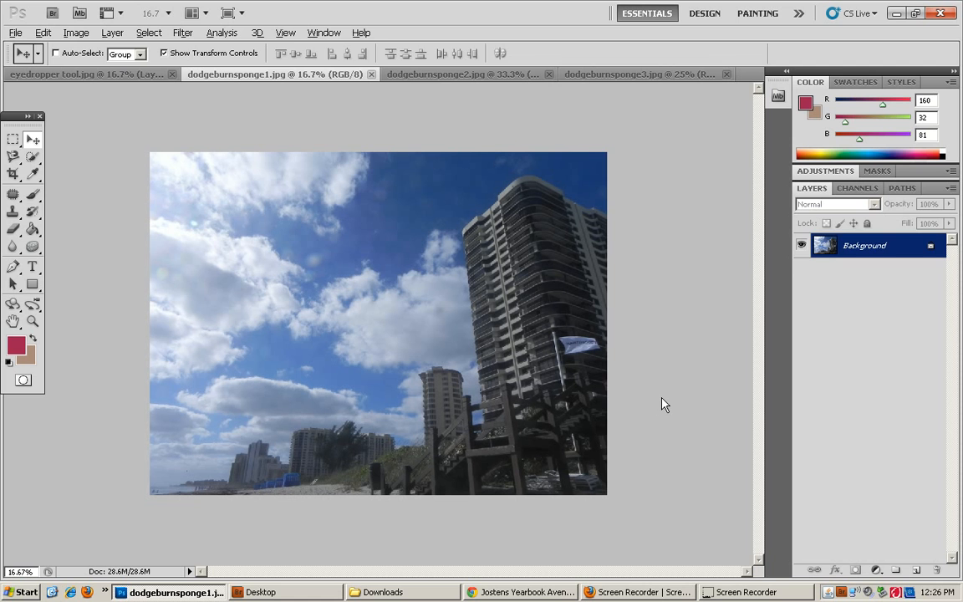
- Duplicate the Background layer of dodgeburnsponge1.jpg and activate the Sponge tool
key(ctrl+j)
drag(33, 246, 115, 276)
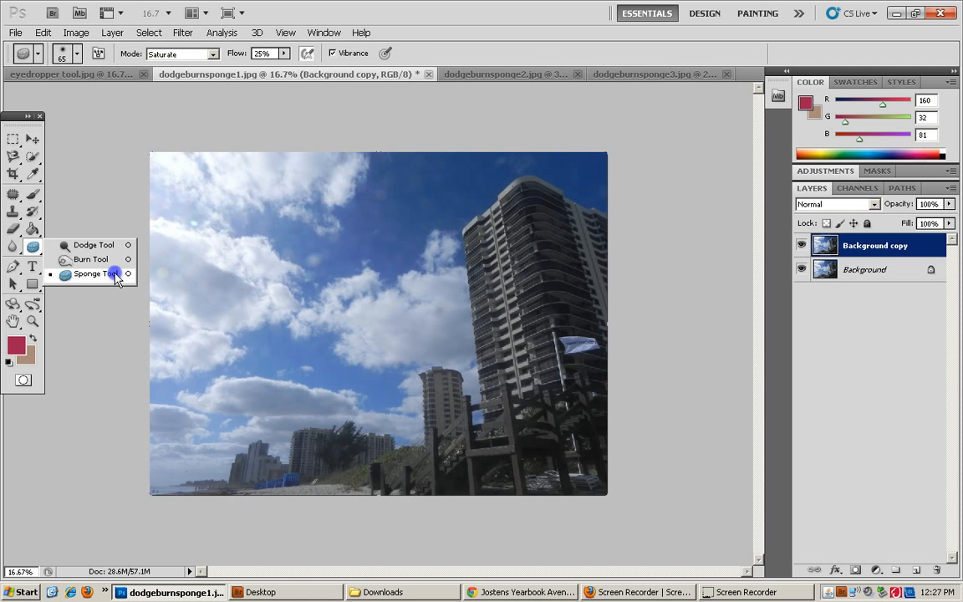